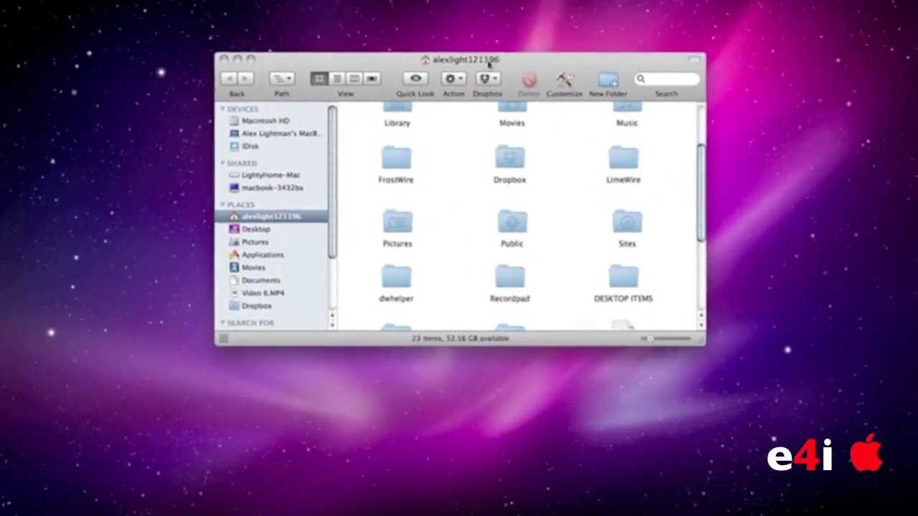
Nudge the home-folder Finder window into place.
{"action": "left_click_drag", "start_coordinate": [489, 64], "coordinate": [485, 73]}
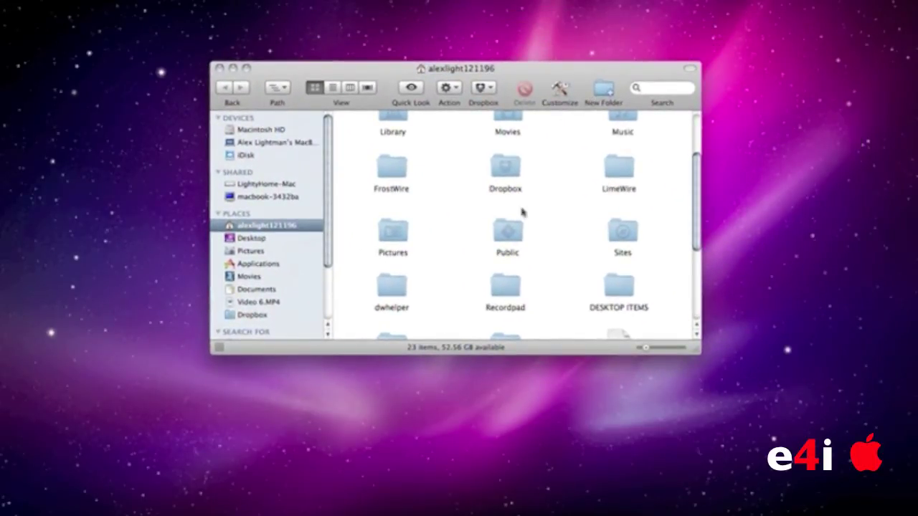
Go to Macintosh HD and open its System folder.
{"action": "scroll", "coordinate": [424, 158], "scroll_direction": "up", "scroll_amount": 3}
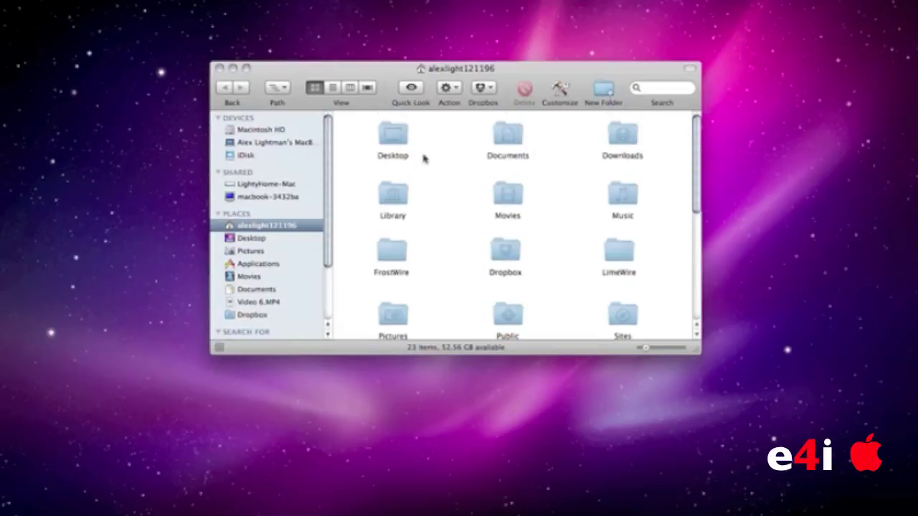
{"action": "left_click", "coordinate": [261, 131]}
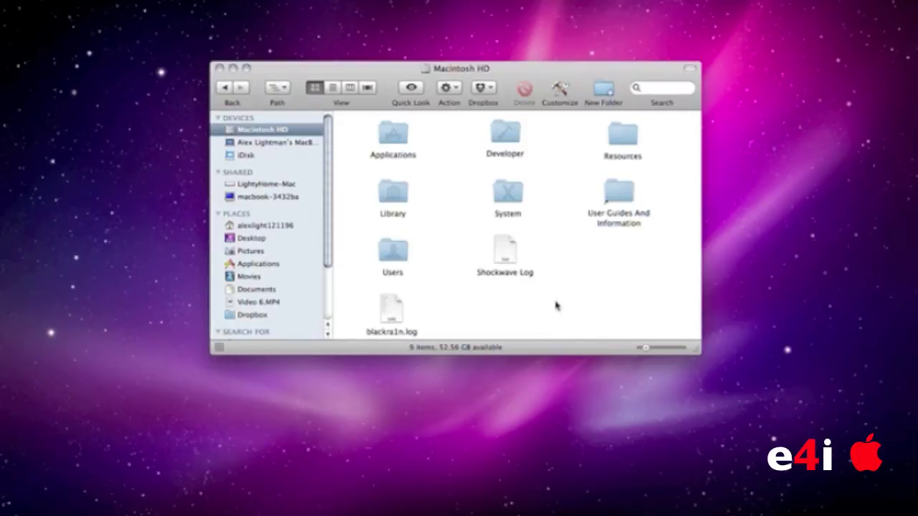
{"action": "left_click", "coordinate": [516, 201]}
{"action": "double_click", "coordinate": [517, 201]}
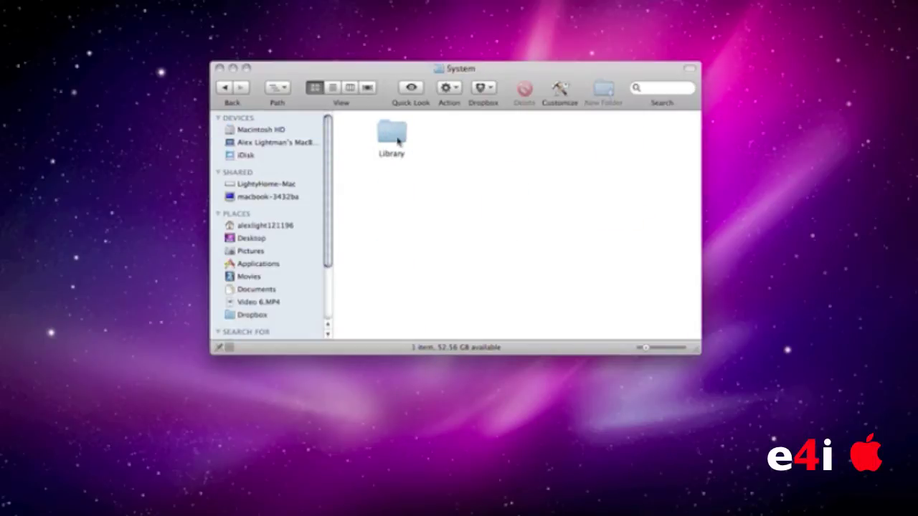
Open System's Library folder, then its CoreServices folder.
{"action": "double_click", "coordinate": [400, 140]}
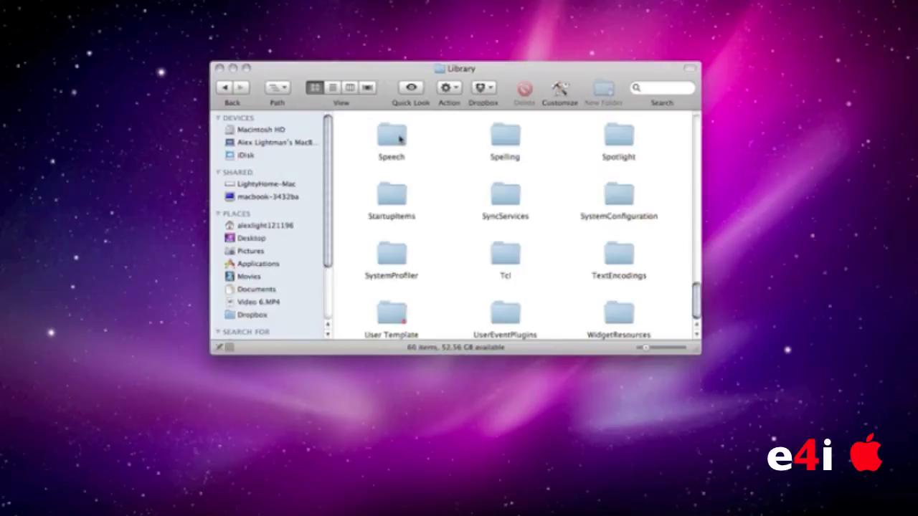
{"action": "scroll", "coordinate": [437, 159], "scroll_direction": "up", "scroll_amount": 10}
{"action": "scroll", "coordinate": [458, 185], "scroll_direction": "up", "scroll_amount": 5}
{"action": "scroll", "coordinate": [457, 185], "scroll_direction": "up", "scroll_amount": 3}
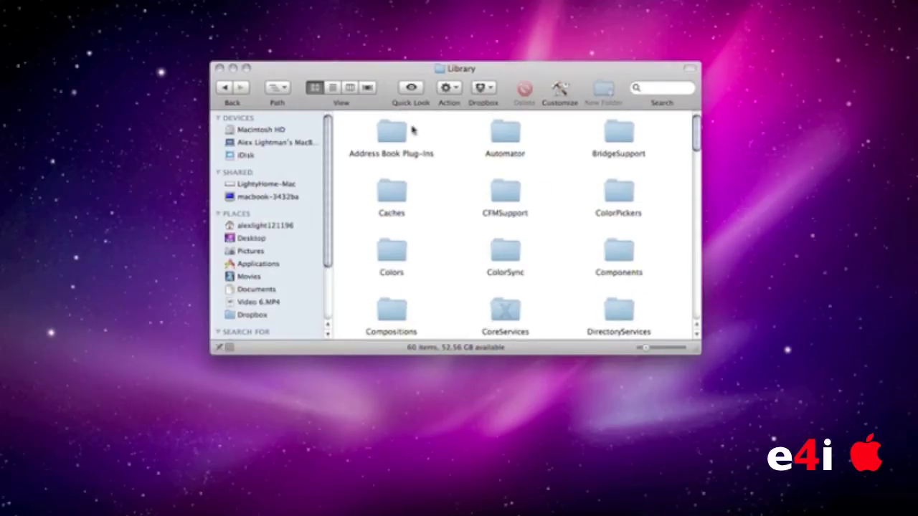
{"action": "scroll", "coordinate": [386, 137], "scroll_direction": "down", "scroll_amount": 10}
{"action": "scroll", "coordinate": [387, 141], "scroll_direction": "down", "scroll_amount": 3}
{"action": "scroll", "coordinate": [386, 142], "scroll_direction": "up", "scroll_amount": 5}
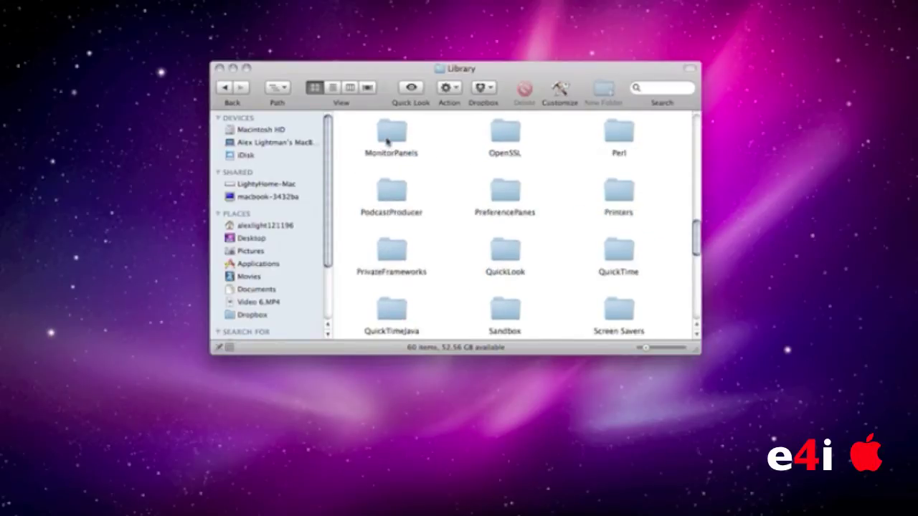
{"action": "scroll", "coordinate": [386, 140], "scroll_direction": "up", "scroll_amount": 5}
{"action": "scroll", "coordinate": [385, 140], "scroll_direction": "up", "scroll_amount": 2}
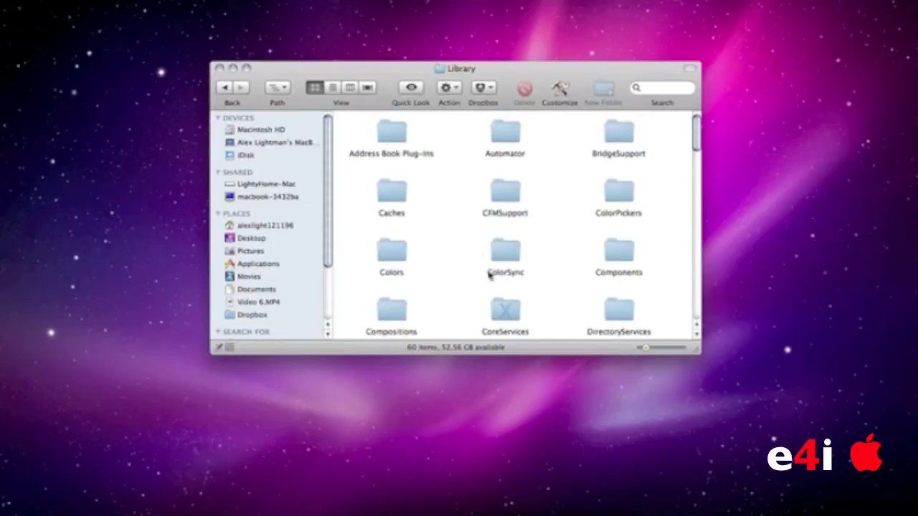
{"action": "left_click", "coordinate": [503, 315]}
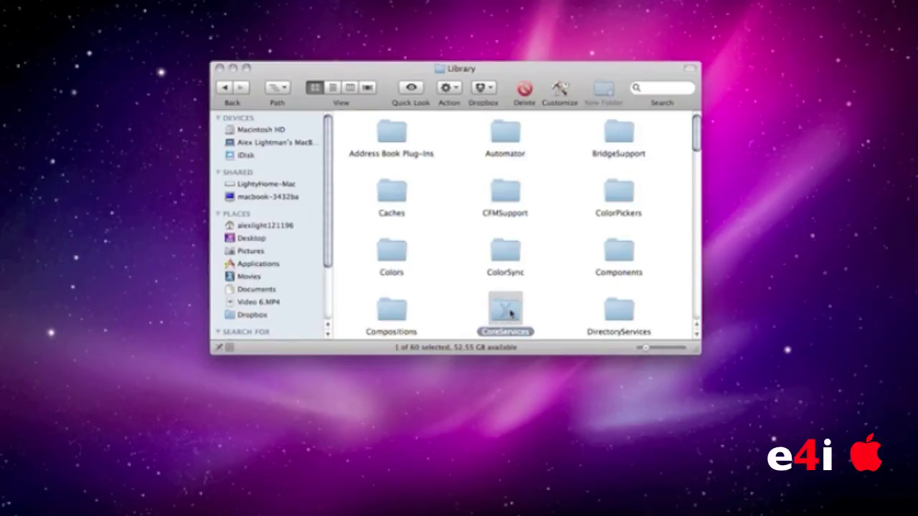
{"action": "double_click", "coordinate": [503, 315]}
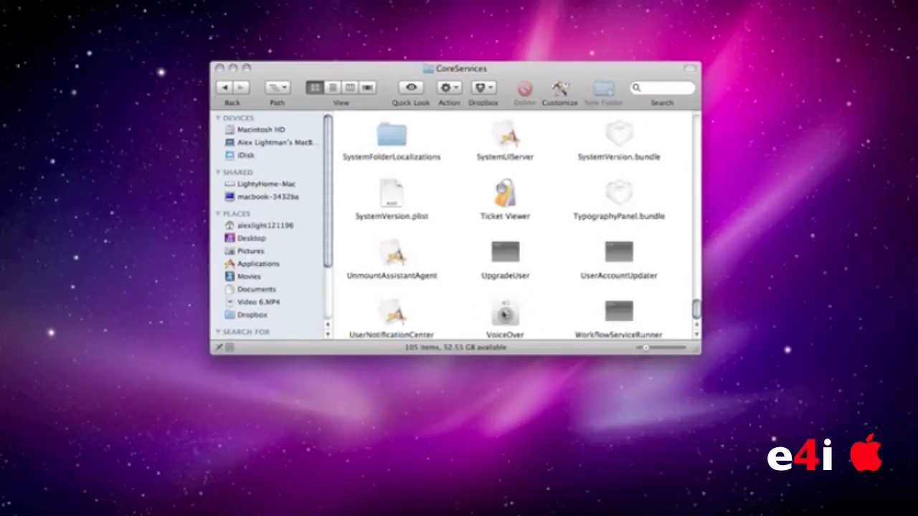
Find and select Setup Assistant in the CoreServices list.
{"action": "scroll", "coordinate": [517, 312], "scroll_direction": "up", "scroll_amount": 10}
{"action": "scroll", "coordinate": [517, 310], "scroll_direction": "up", "scroll_amount": 10}
{"action": "scroll", "coordinate": [518, 310], "scroll_direction": "up", "scroll_amount": 10}
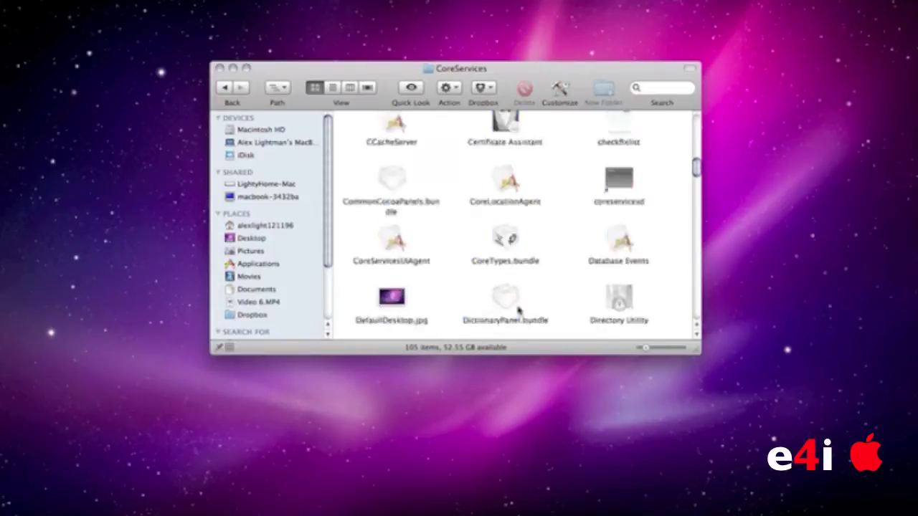
{"action": "scroll", "coordinate": [520, 310], "scroll_direction": "up", "scroll_amount": 10}
{"action": "scroll", "coordinate": [519, 310], "scroll_direction": "down", "scroll_amount": 5}
{"action": "scroll", "coordinate": [519, 309], "scroll_direction": "down", "scroll_amount": 10}
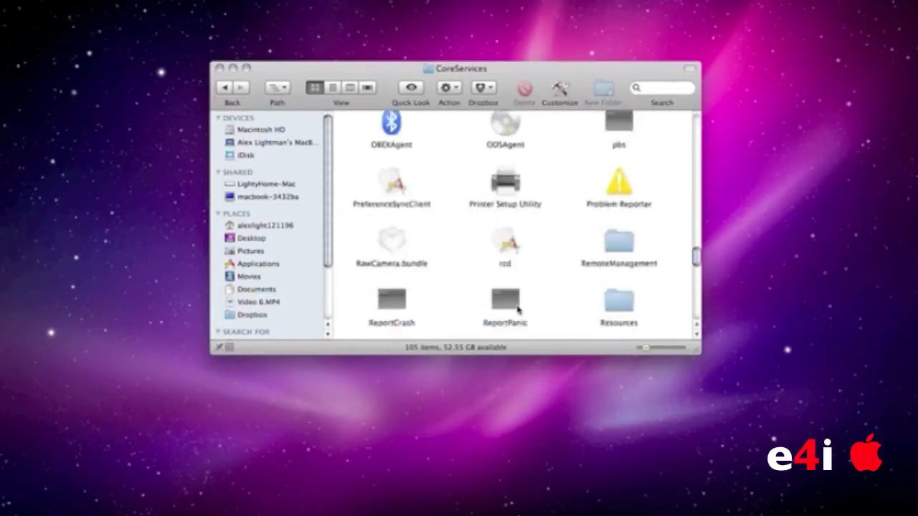
{"action": "scroll", "coordinate": [517, 310], "scroll_direction": "down", "scroll_amount": 5}
{"action": "scroll", "coordinate": [518, 309], "scroll_direction": "down", "scroll_amount": 2}
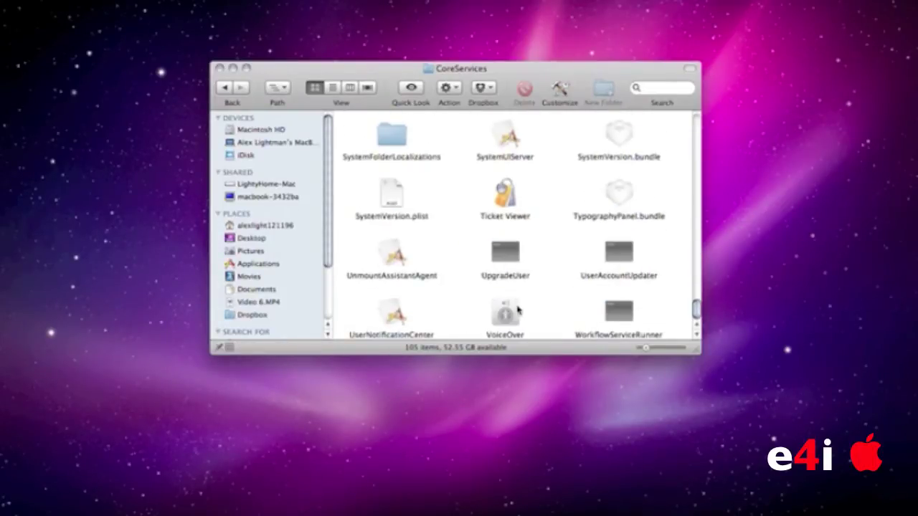
{"action": "scroll", "coordinate": [518, 309], "scroll_direction": "up", "scroll_amount": 4}
{"action": "scroll", "coordinate": [518, 310], "scroll_direction": "up", "scroll_amount": 1}
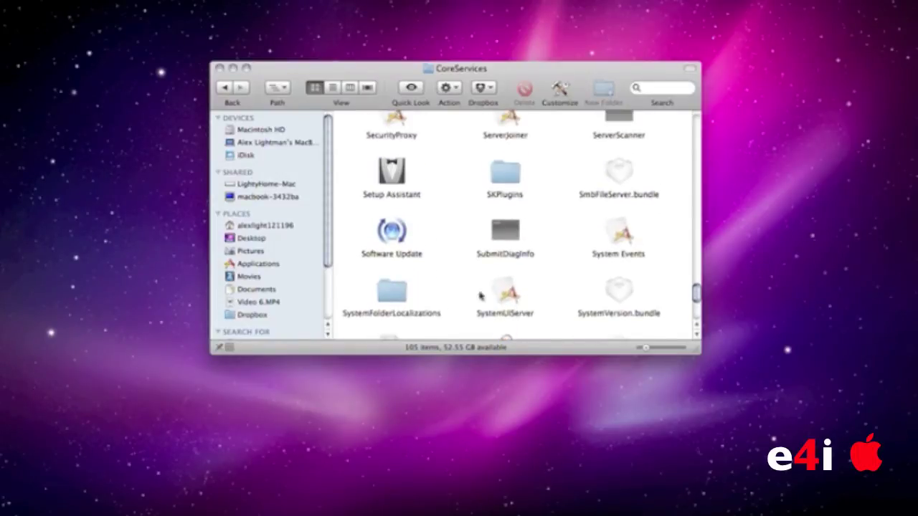
{"action": "scroll", "coordinate": [481, 299], "scroll_direction": "up", "scroll_amount": 1}
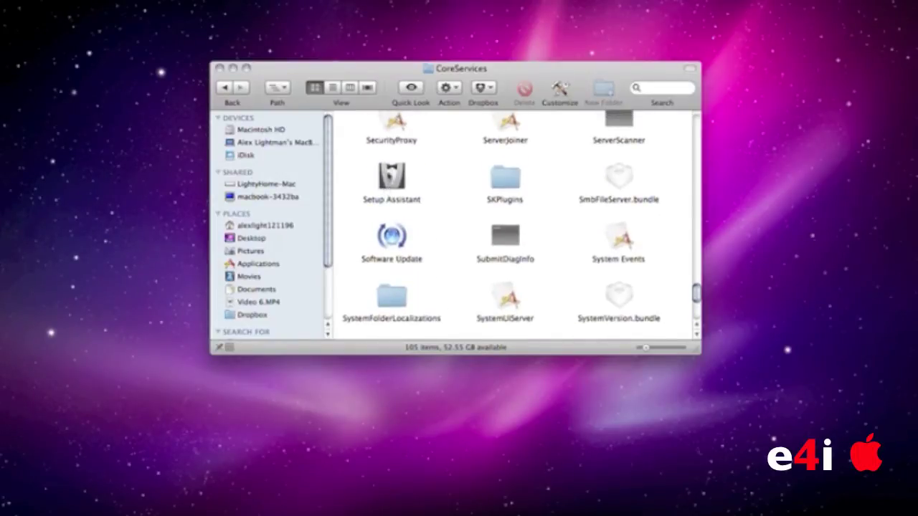
{"action": "left_click", "coordinate": [385, 178]}
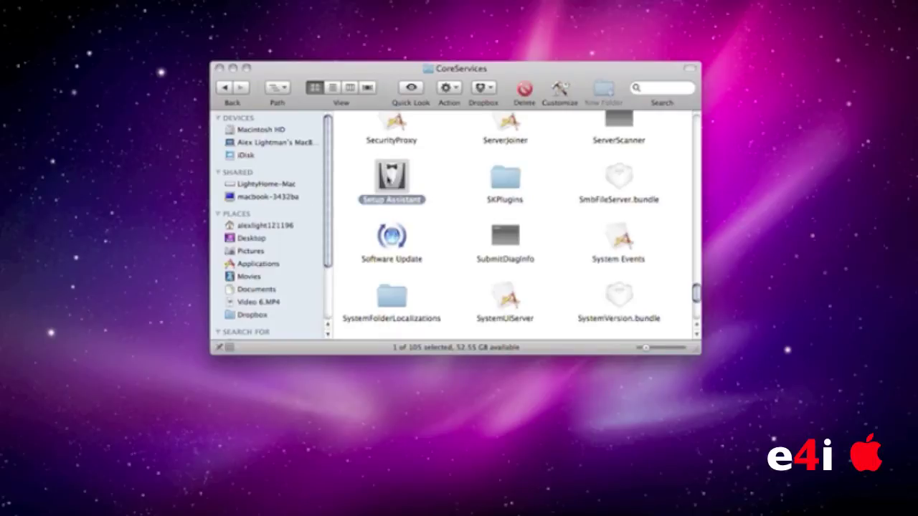
Show Setup Assistant's package contents in a second window, keeping CoreServices in front.
{"action": "right_click", "coordinate": [388, 176]}
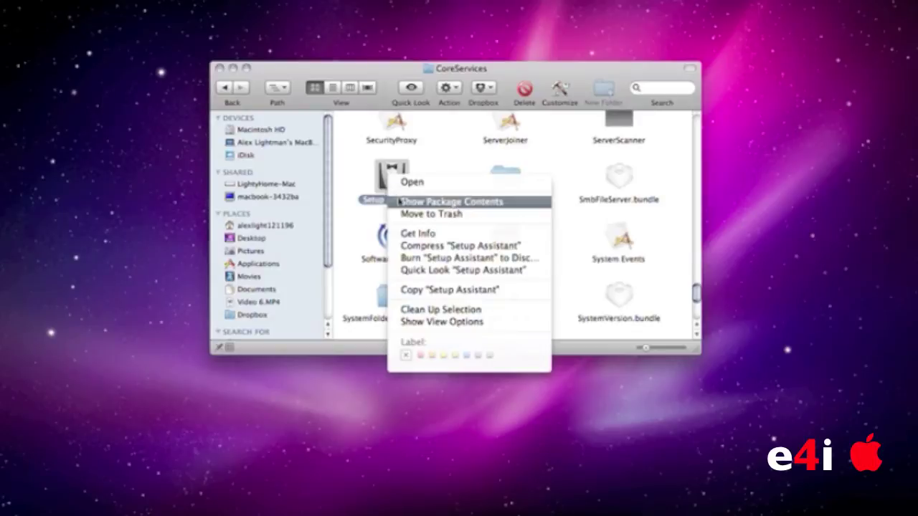
{"action": "left_click", "coordinate": [399, 201]}
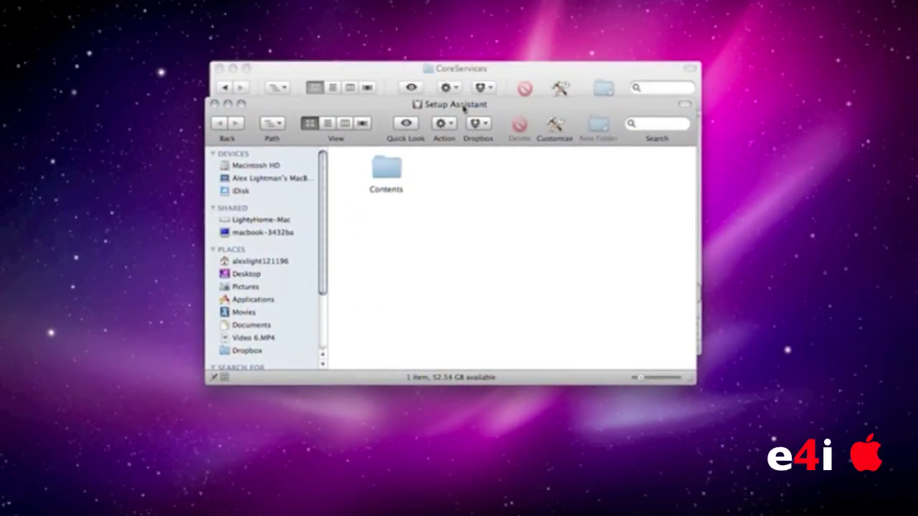
{"action": "left_click", "coordinate": [380, 70]}
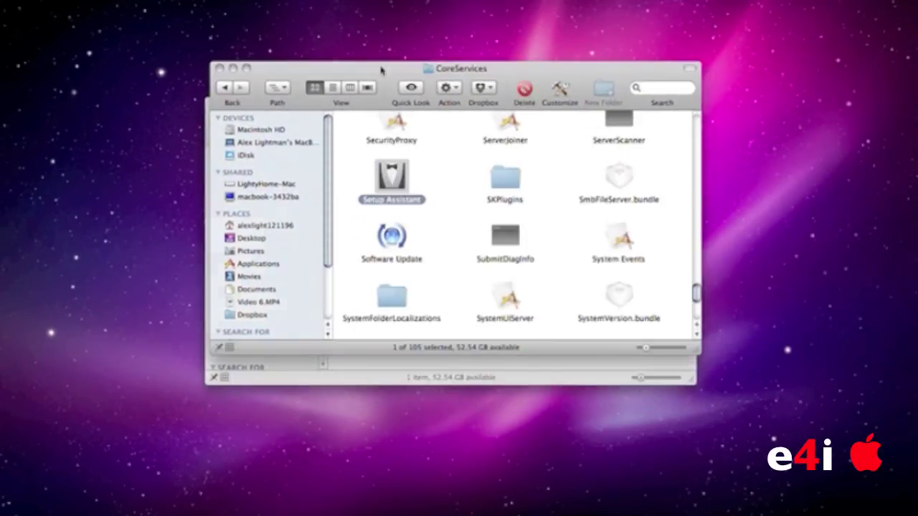
Close CoreServices and open the Setup Assistant package's Contents, then Resources folder.
{"action": "left_click", "coordinate": [220, 68]}
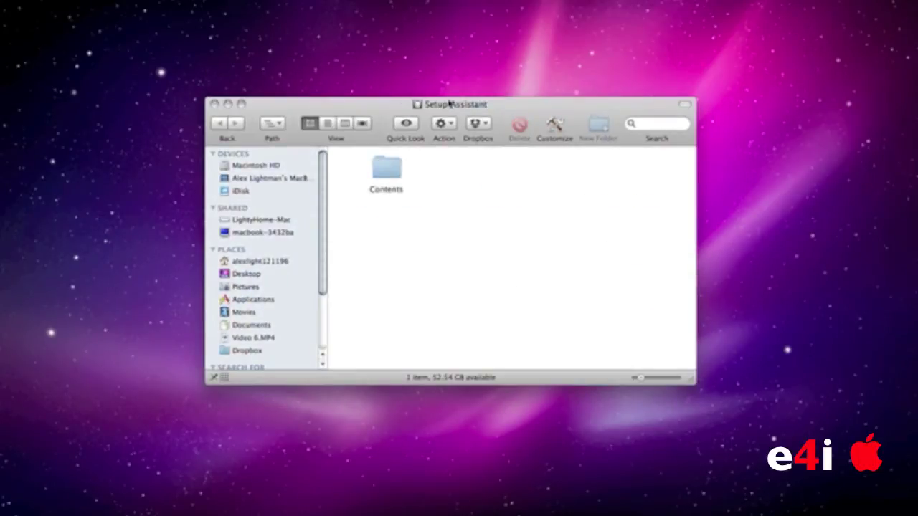
{"action": "double_click", "coordinate": [374, 173]}
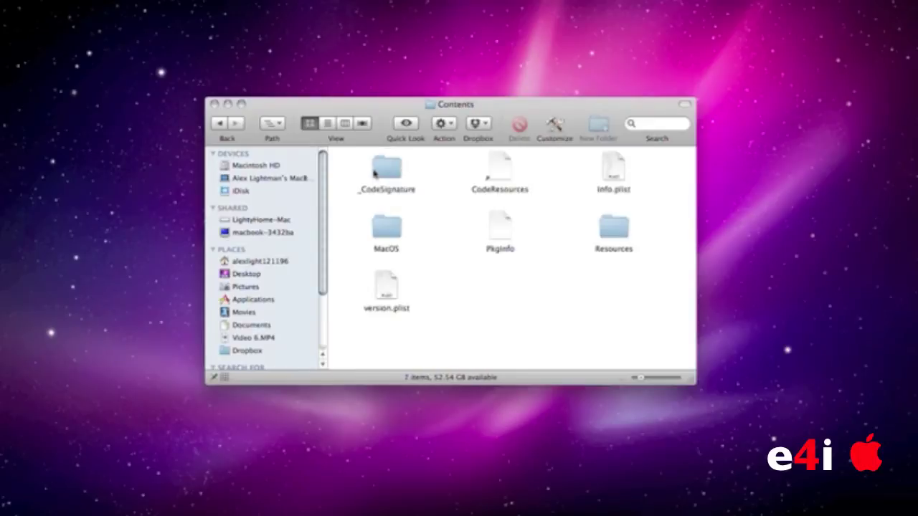
{"action": "left_click", "coordinate": [622, 238]}
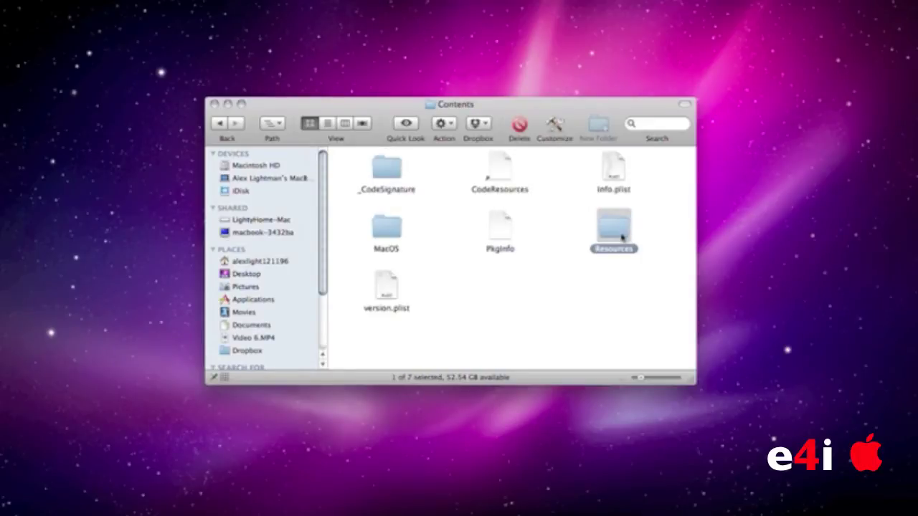
{"action": "double_click", "coordinate": [622, 238]}
Show TransitionSection.bundle's package contents in a new window.
{"action": "scroll", "coordinate": [616, 240], "scroll_direction": "up", "scroll_amount": 1}
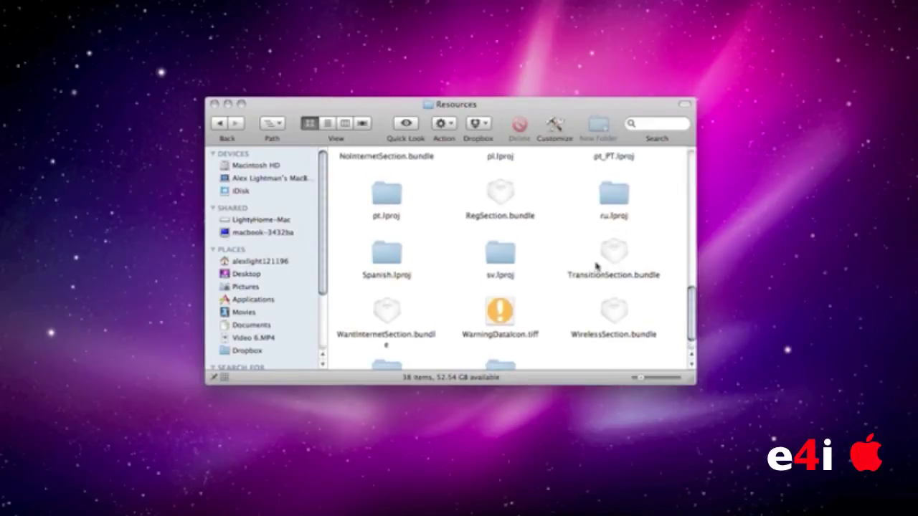
{"action": "scroll", "coordinate": [596, 267], "scroll_direction": "up", "scroll_amount": 1}
{"action": "scroll", "coordinate": [598, 266], "scroll_direction": "up", "scroll_amount": 10}
{"action": "scroll", "coordinate": [600, 264], "scroll_direction": "down", "scroll_amount": 5}
{"action": "scroll", "coordinate": [601, 262], "scroll_direction": "down", "scroll_amount": 8}
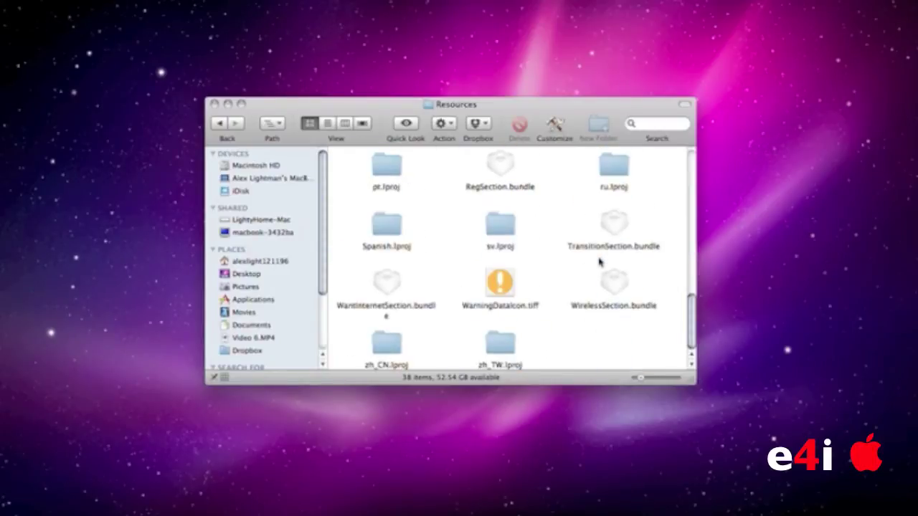
{"action": "left_click", "coordinate": [615, 227]}
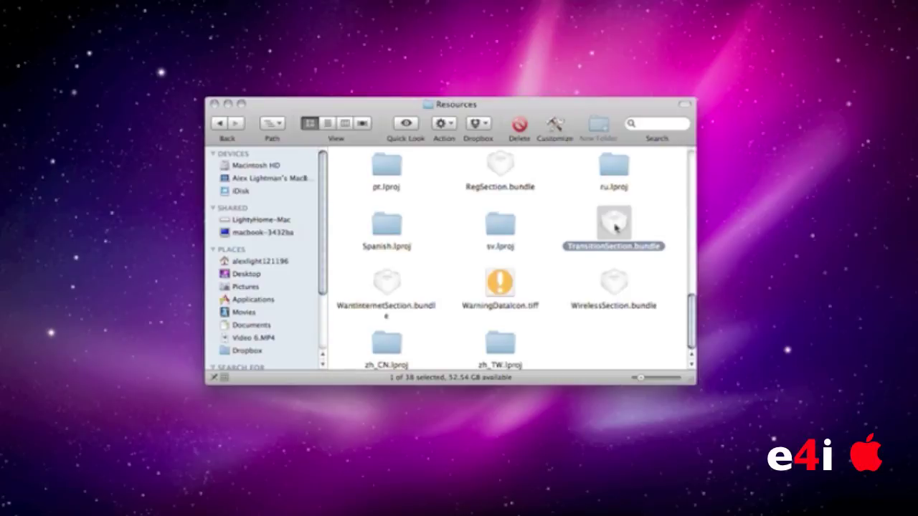
{"action": "right_click", "coordinate": [615, 227]}
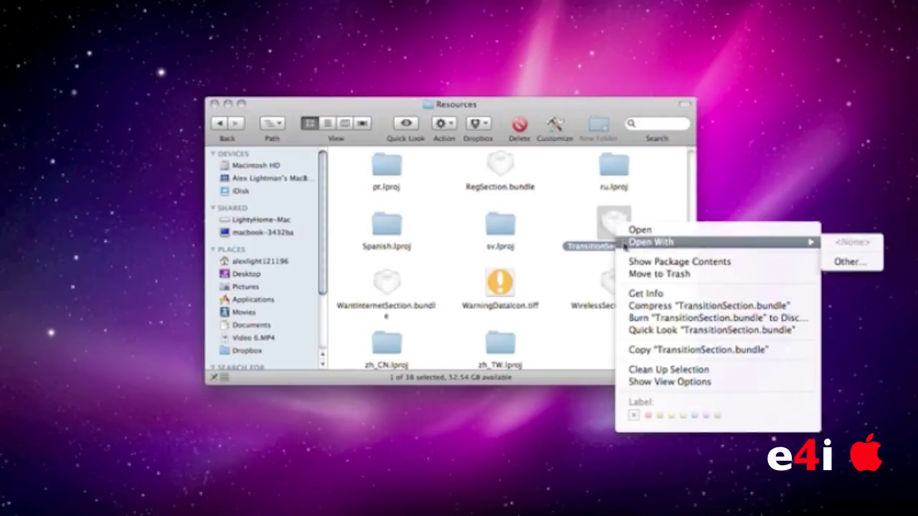
{"action": "left_click", "coordinate": [638, 263]}
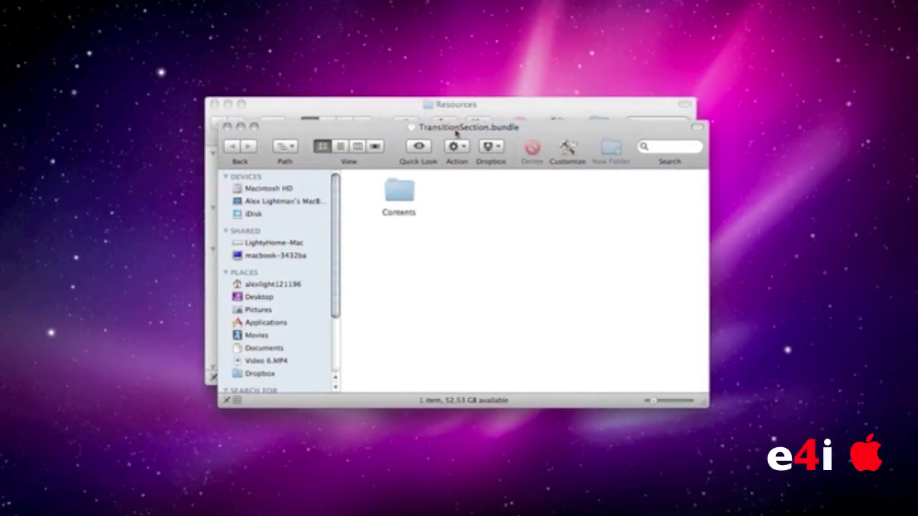
Close the old Resources window and open the bundle's Contents, then Resources folder.
{"action": "left_click", "coordinate": [402, 109]}
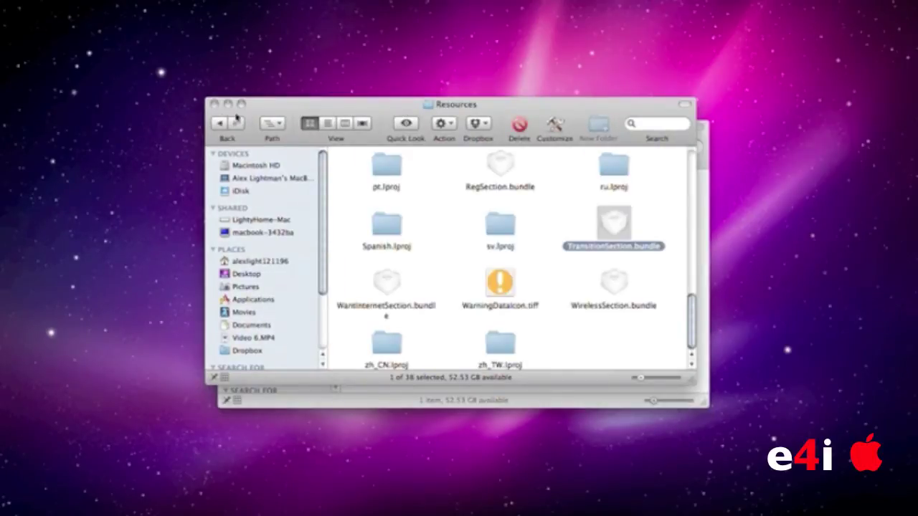
{"action": "left_click", "coordinate": [213, 105]}
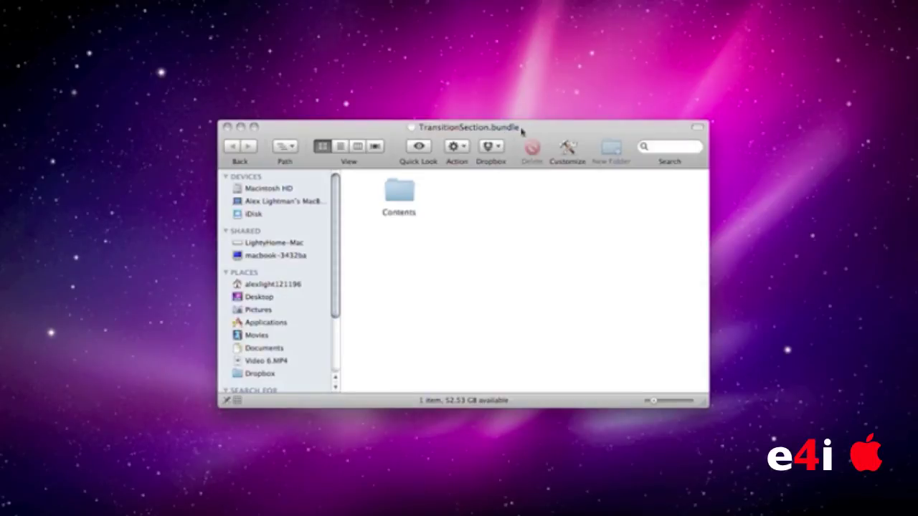
{"action": "double_click", "coordinate": [409, 188]}
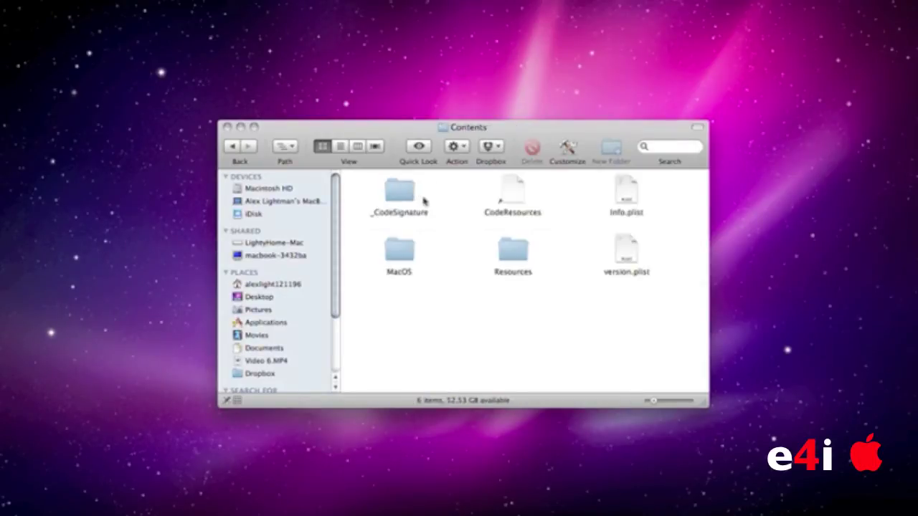
{"action": "double_click", "coordinate": [512, 251]}
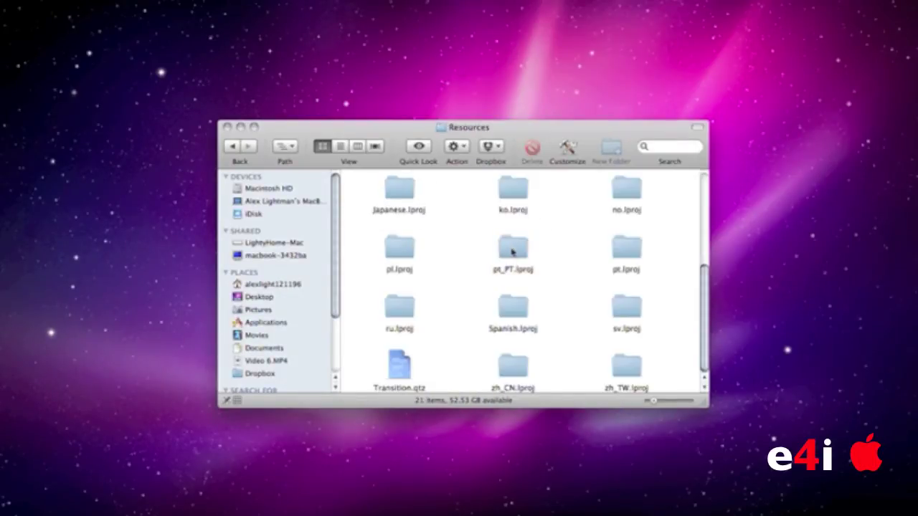
Locate intro-sound.mp3 and intro.mov, selecting them together then clearing the selection.
{"action": "scroll", "coordinate": [512, 250], "scroll_direction": "up", "scroll_amount": 10}
{"action": "scroll", "coordinate": [512, 251], "scroll_direction": "up", "scroll_amount": 2}
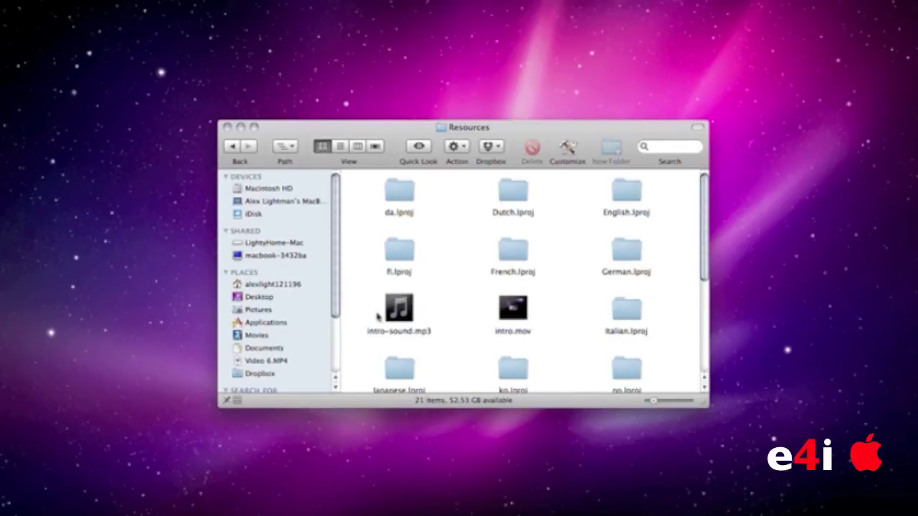
{"action": "left_click_drag", "start_coordinate": [377, 317], "coordinate": [562, 317]}
{"action": "left_click", "coordinate": [562, 320]}
{"action": "left_click", "coordinate": [400, 310]}
{"action": "key", "text": "space"}
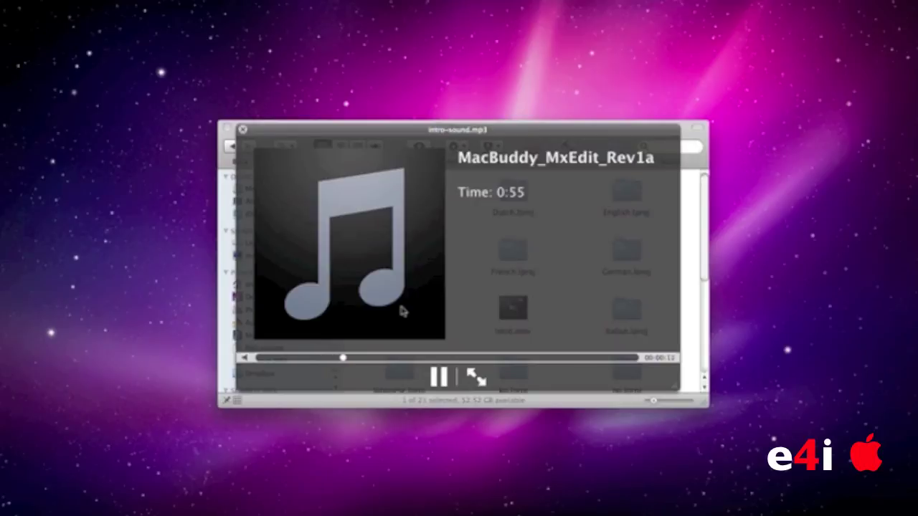
{"action": "key", "text": "space"}
{"action": "left_click", "coordinate": [474, 321]}
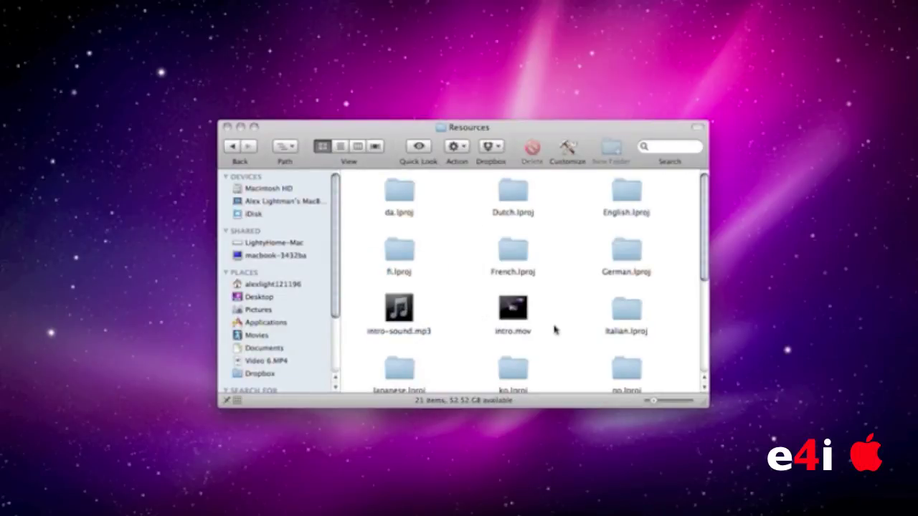
{"action": "left_click", "coordinate": [523, 310]}
{"action": "key", "text": "space"}
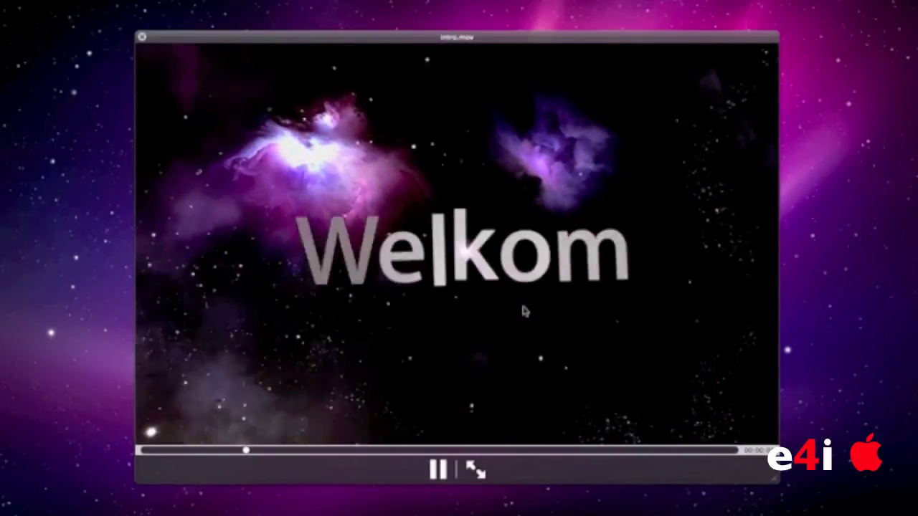
{"action": "key", "text": "space"}
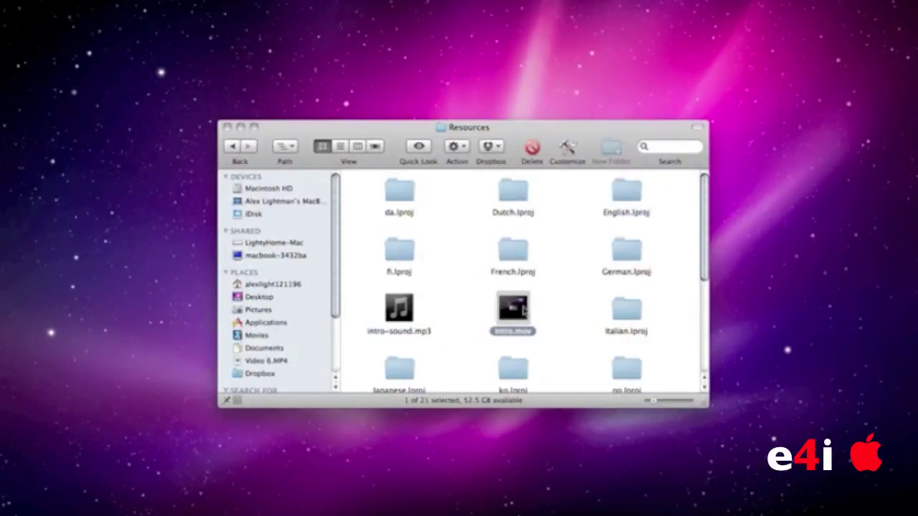
{"action": "left_click", "coordinate": [584, 302]}
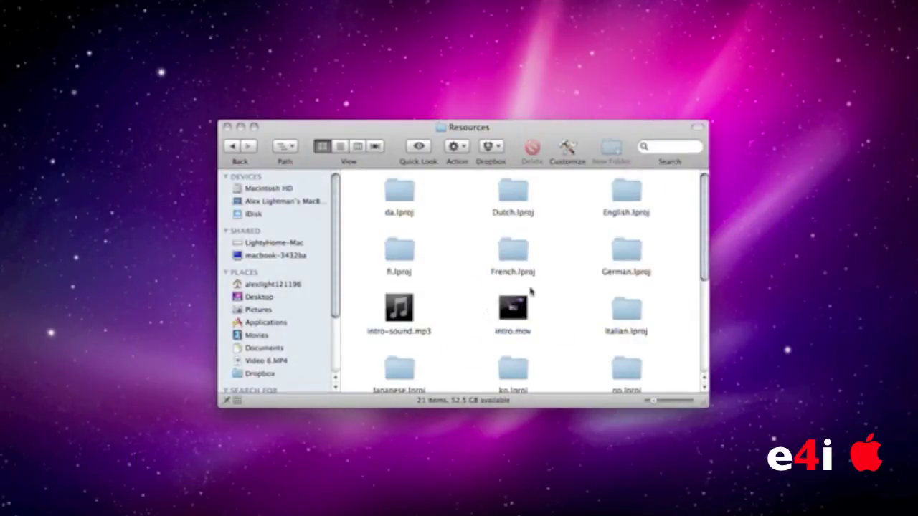
Drag intro-sound.mp3 and intro.mov onto the desktop to copy them.
{"action": "mouse_move", "coordinate": [543, 301]}
{"action": "left_mouse_down"}
{"action": "mouse_move", "coordinate": [369, 303]}
{"action": "mouse_move", "coordinate": [533, 301]}
{"action": "left_mouse_up"}
{"action": "left_click", "coordinate": [371, 305]}
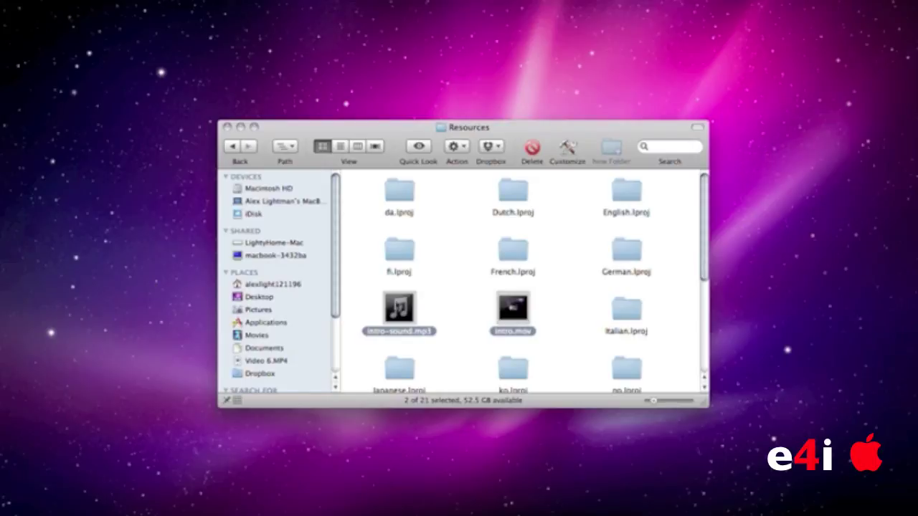
{"action": "left_click_drag", "start_coordinate": [385, 312], "coordinate": [144, 292]}
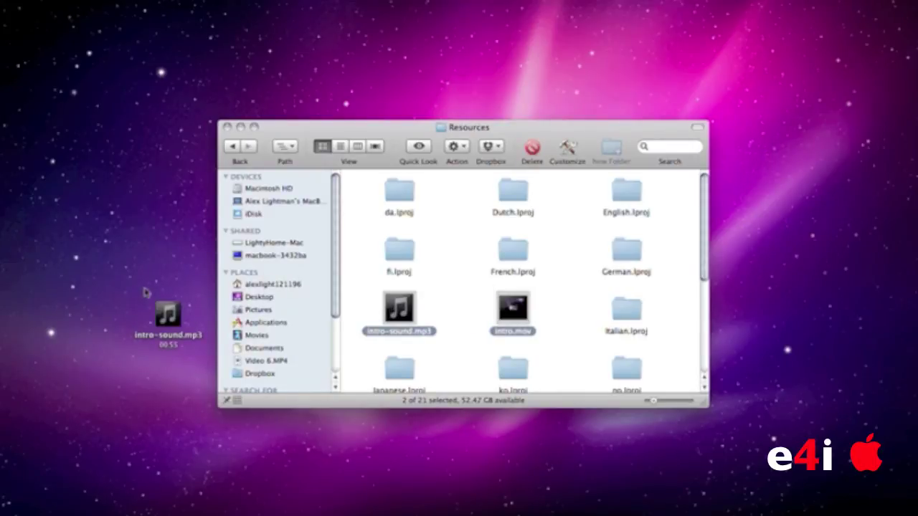
{"action": "left_click", "coordinate": [434, 297]}
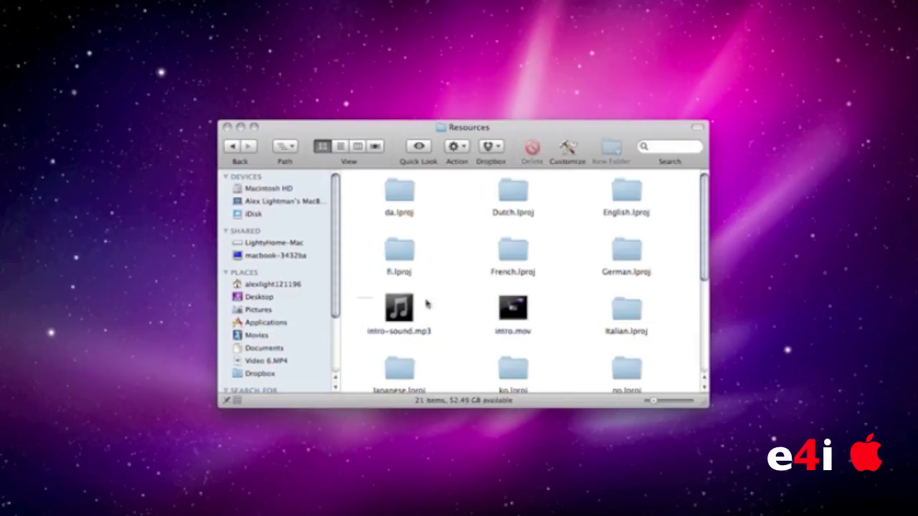
Reselect both intro files, then close the Resources window.
{"action": "left_click_drag", "start_coordinate": [426, 304], "coordinate": [582, 326]}
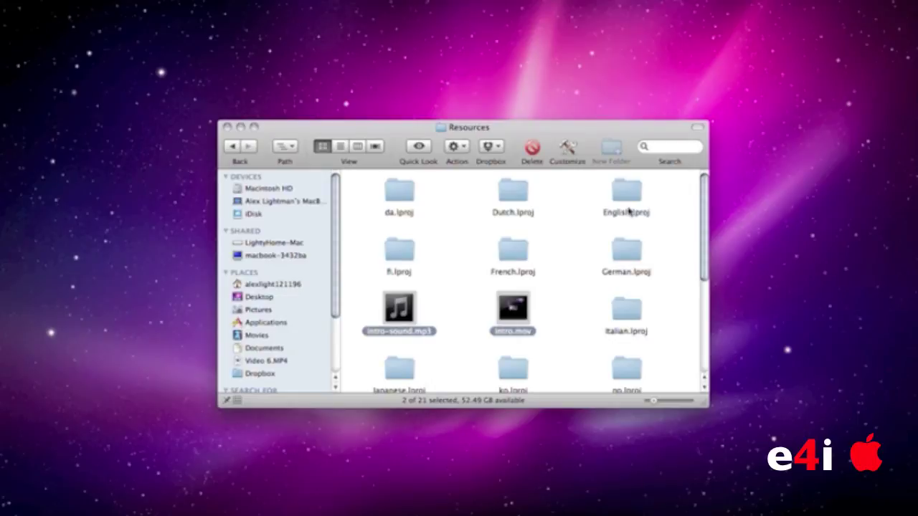
{"action": "left_click", "coordinate": [551, 89]}
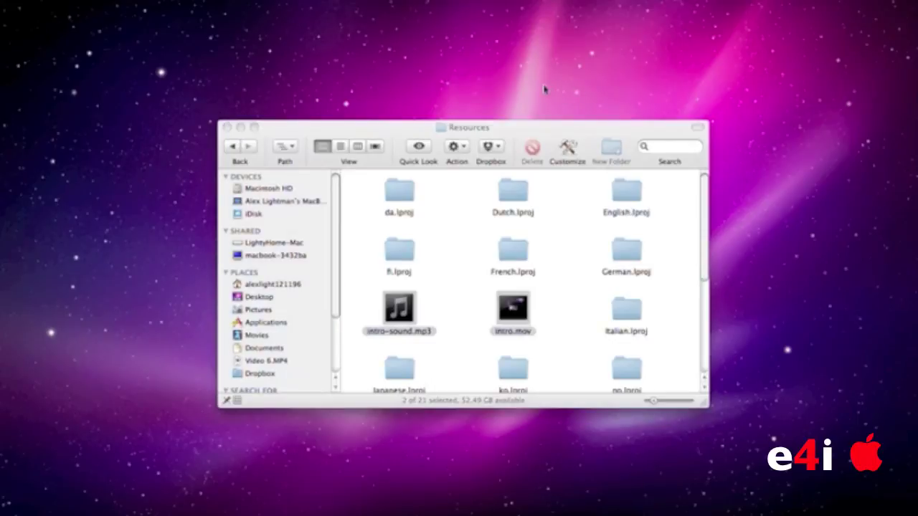
{"action": "left_click", "coordinate": [226, 127]}
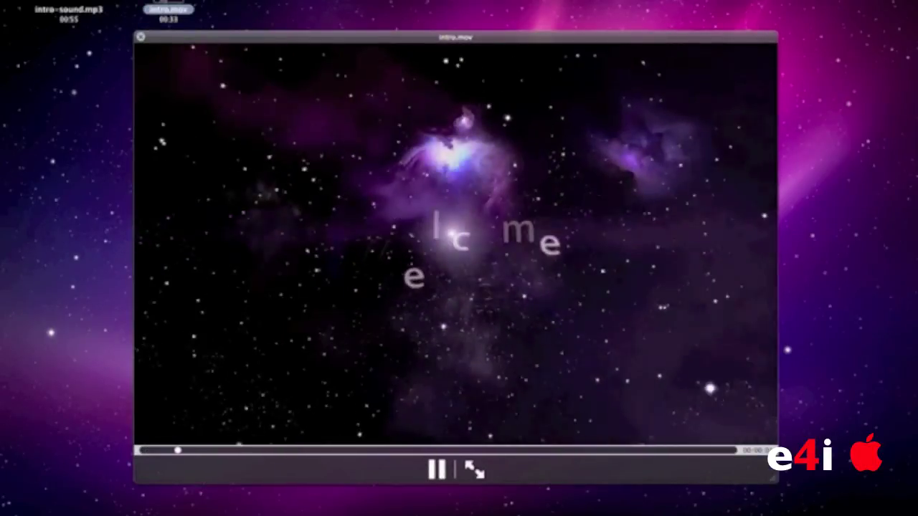
Close and reopen the Quick Look preview of the desktop intro.mov.
{"action": "key", "text": "space"}
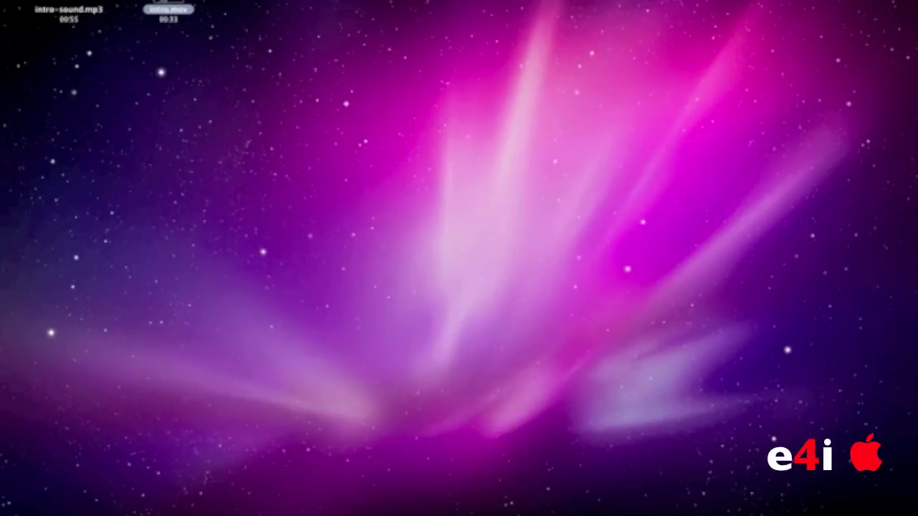
{"action": "key", "text": "space"}
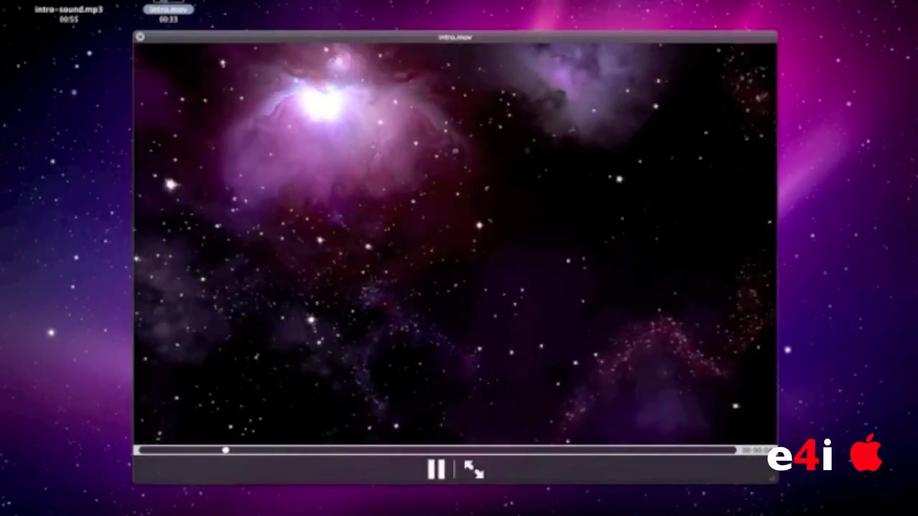